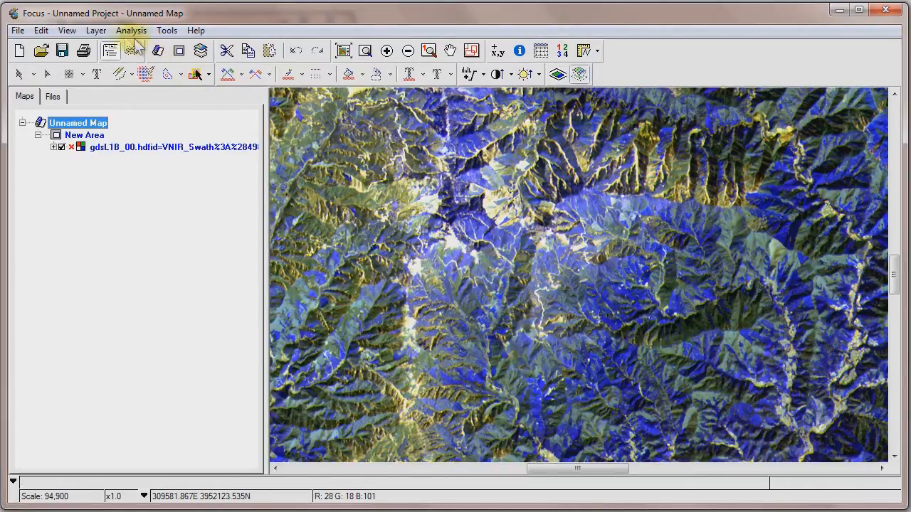
Map channel 3 (ImageData3N) to red and channel 1 (ImageData1) to blue in the RGB Mapper, and reapply the image enhancement.
left_click(97, 32)
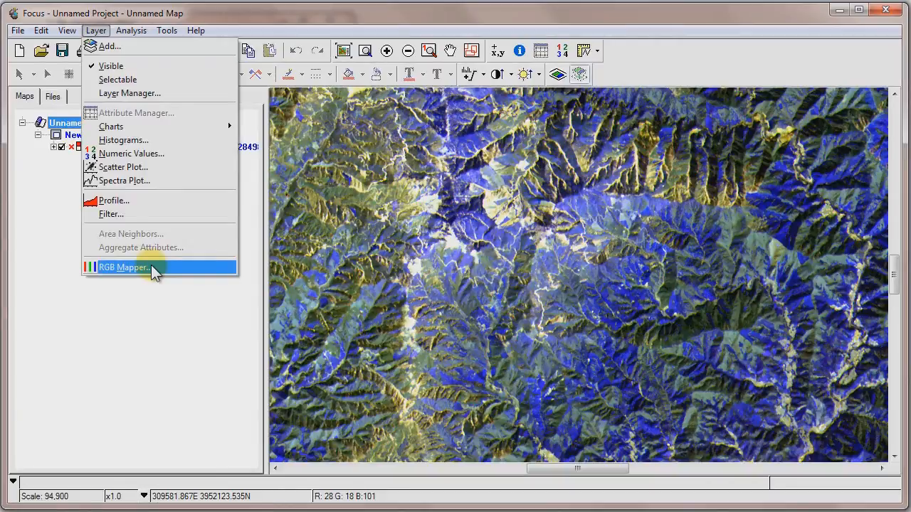
left_click(125, 268)
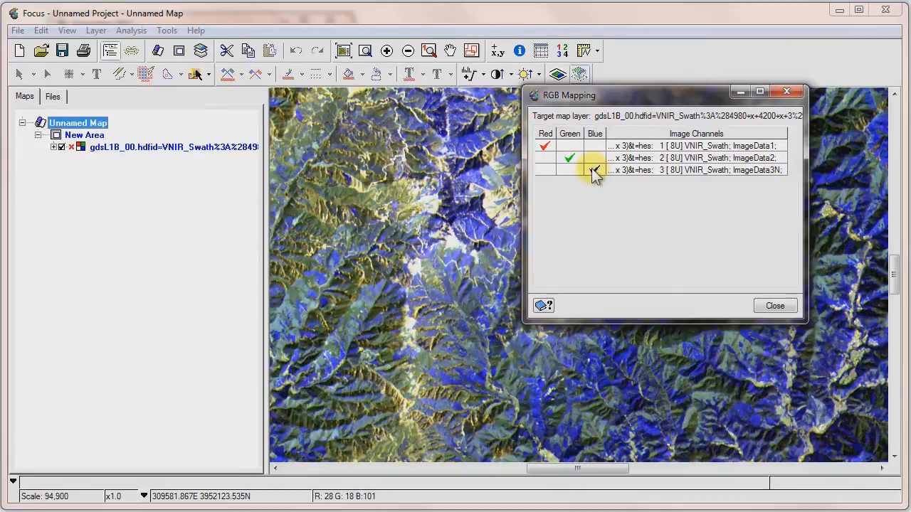
left_click(544, 170)
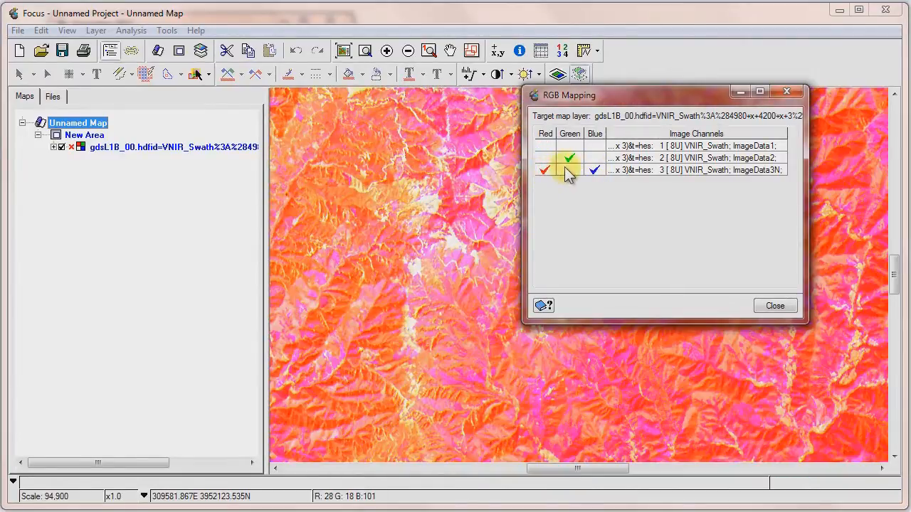
left_click(594, 145)
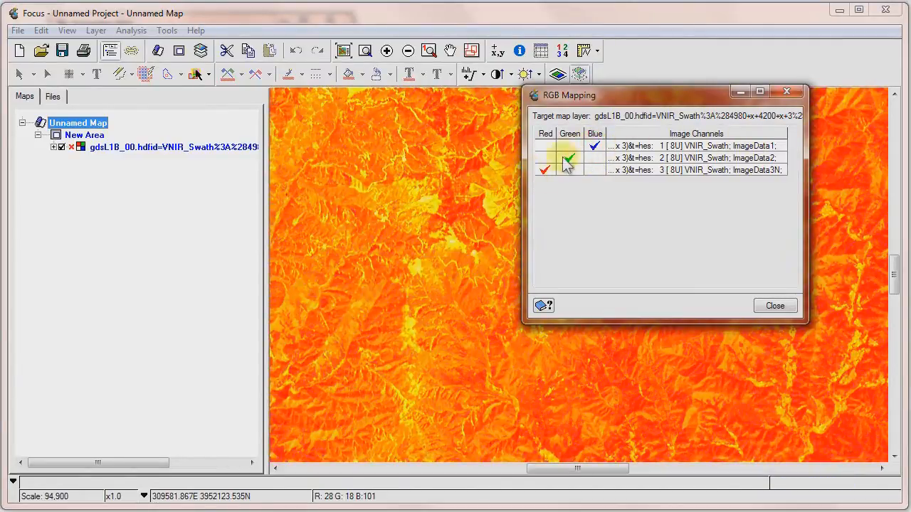
left_click(779, 307)
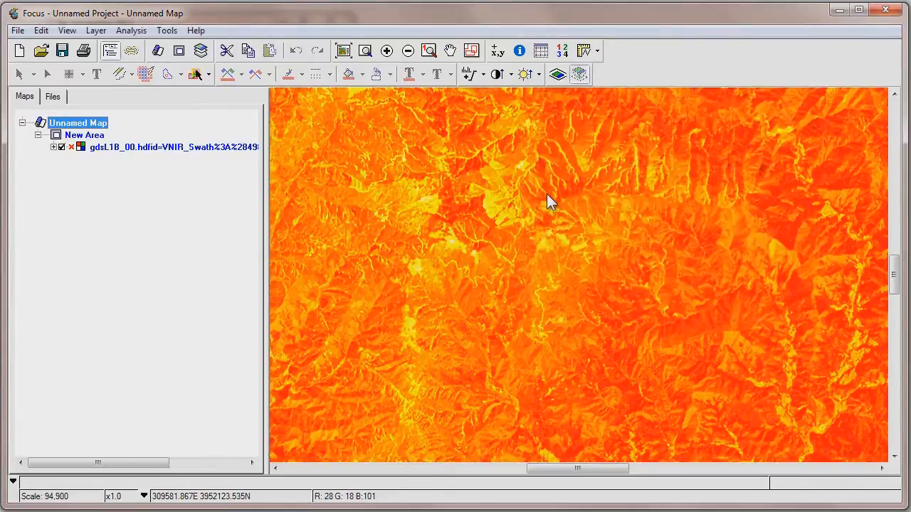
left_click(473, 74)
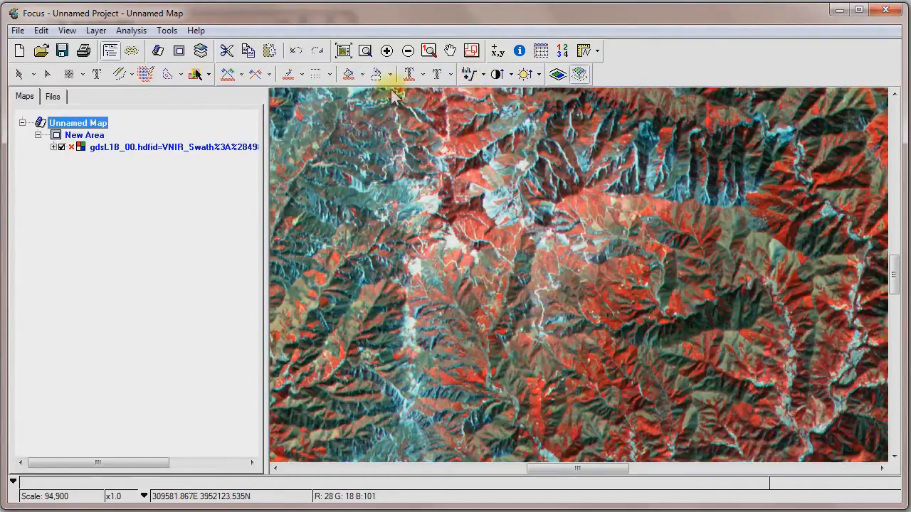
Pan across the false-colour image to examine the vegetation, valleys and reservoirs in the mountain area.
left_click(449, 49)
left_click_drag(395, 216, 635, 298)
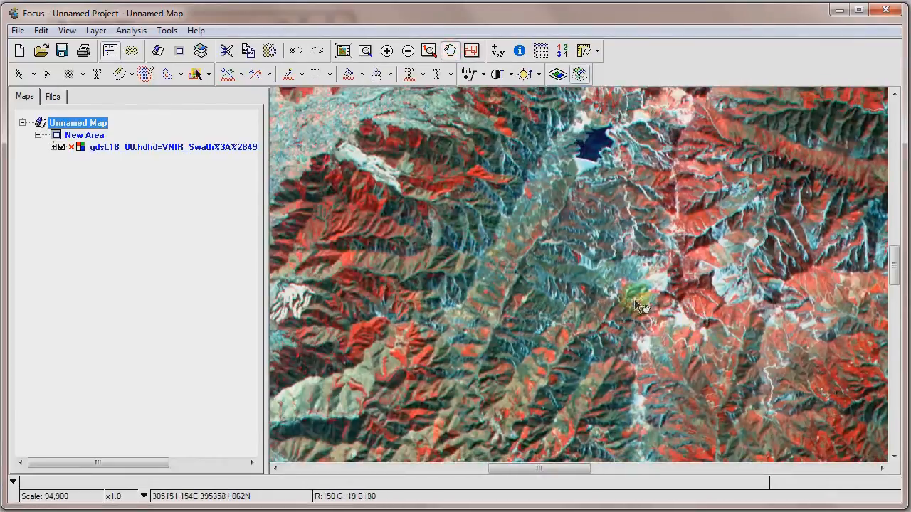
left_click_drag(407, 261, 491, 193)
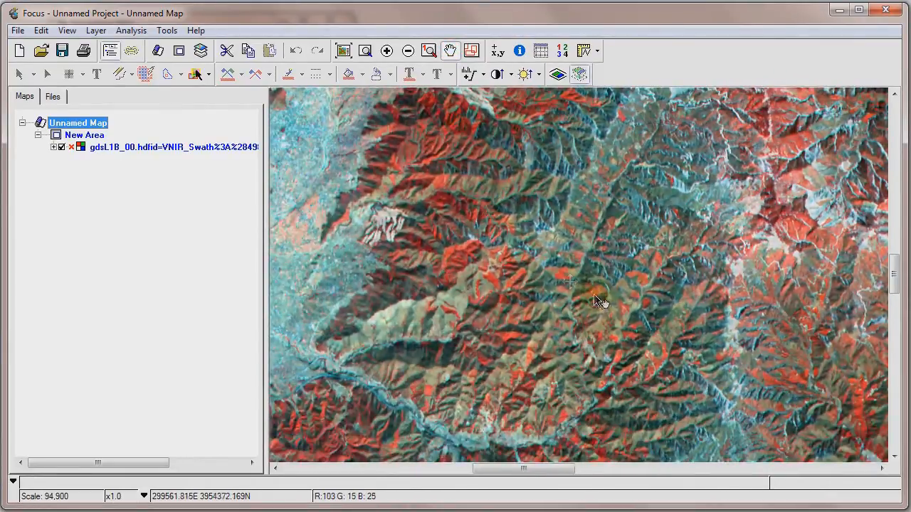
left_click_drag(593, 294, 476, 244)
left_click_drag(707, 254, 526, 252)
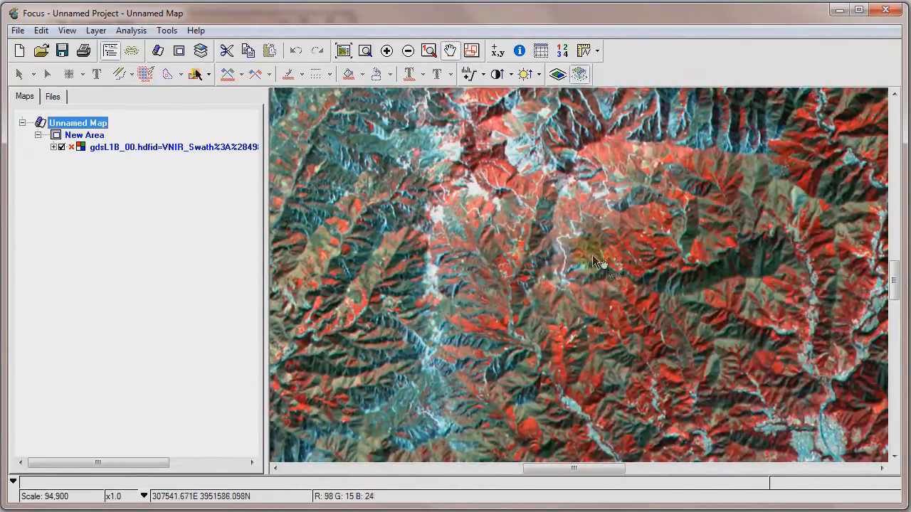
left_click_drag(772, 260, 611, 336)
left_click_drag(783, 196, 605, 292)
left_click_drag(478, 221, 697, 280)
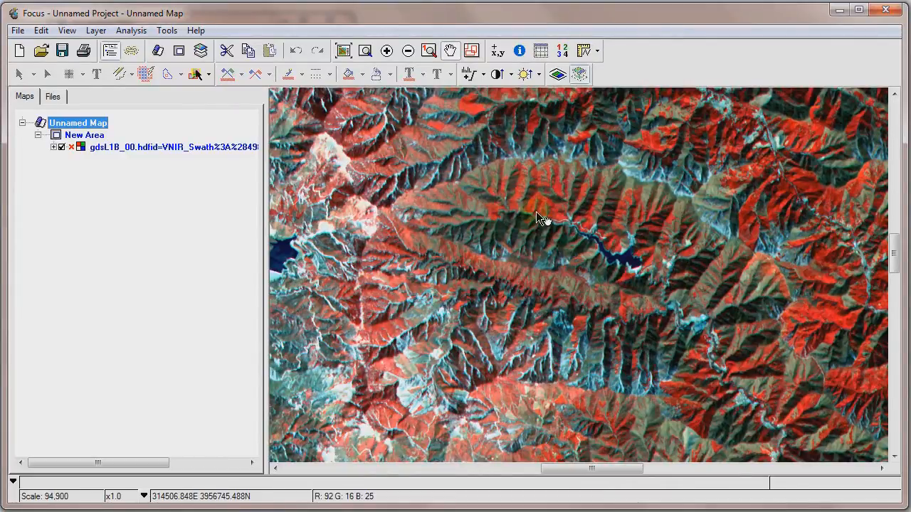
left_click_drag(441, 185, 427, 229)
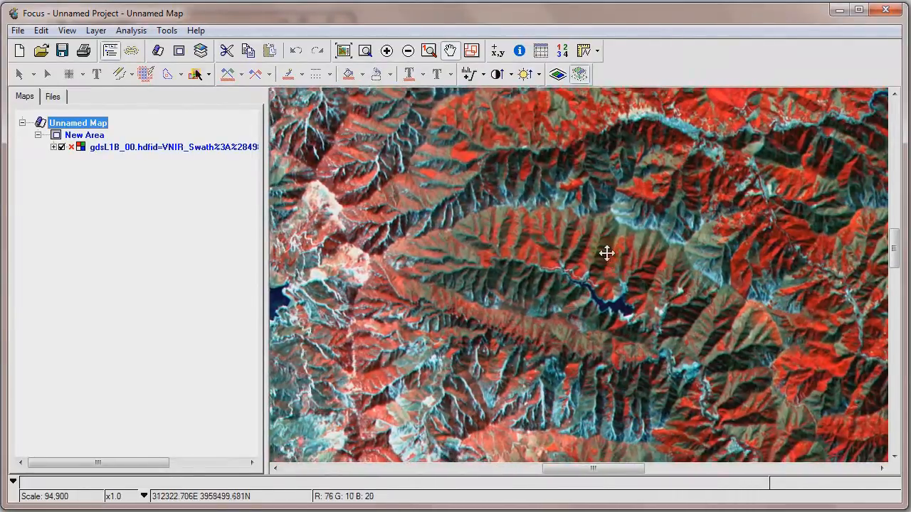
left_click_drag(605, 254, 574, 215)
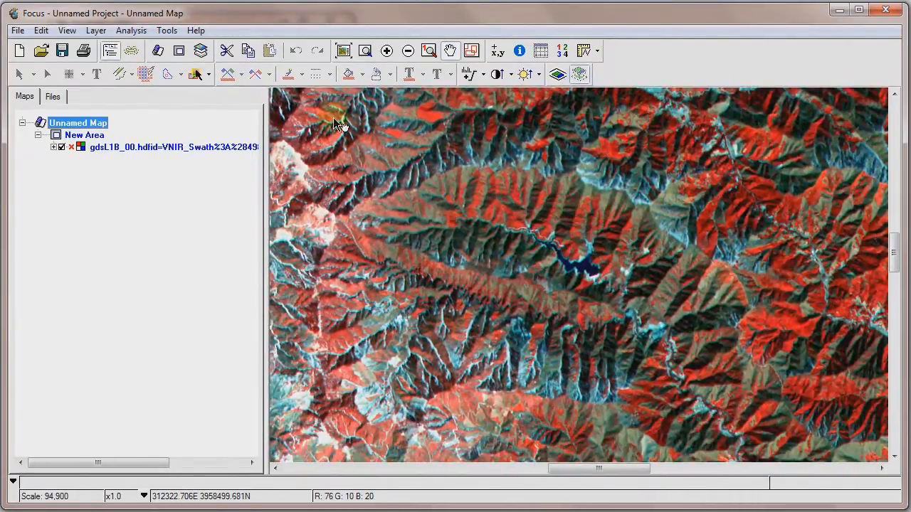
Restore the RGB mapping with channel 1 (ImageData1) as red and channel 3 (ImageData3N) as blue.
left_click(67, 31)
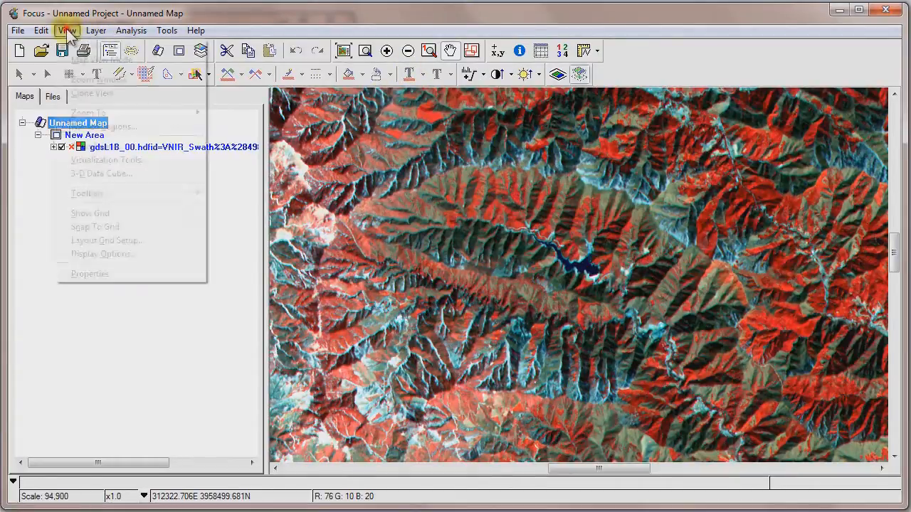
mouse_move(95, 31)
left_click(147, 266)
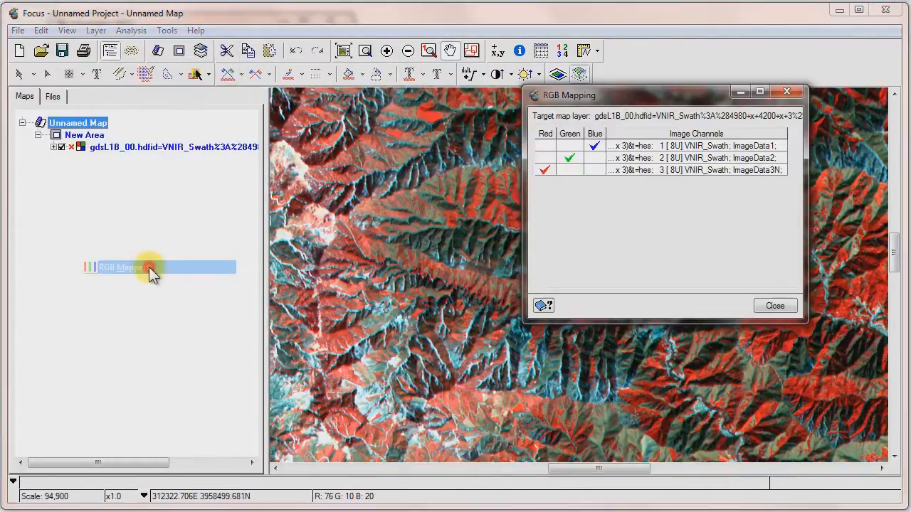
left_click(544, 146)
left_click(593, 169)
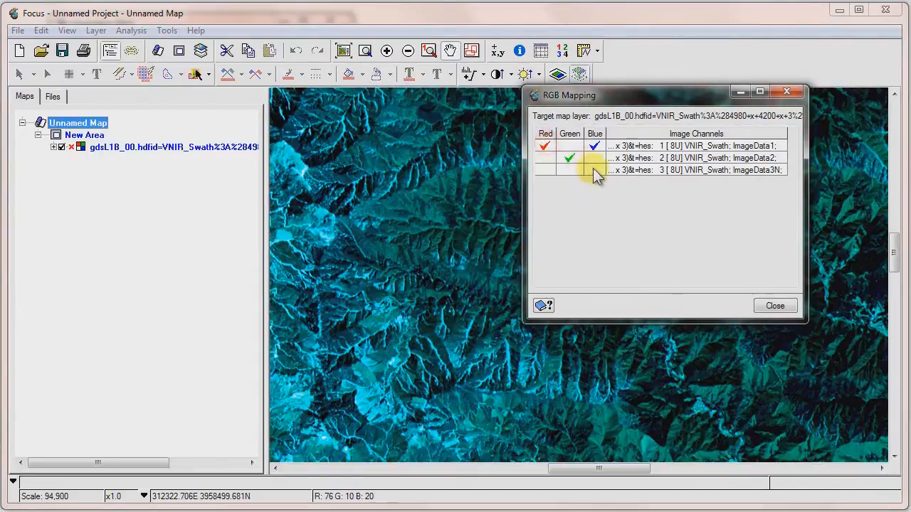
left_click(772, 308)
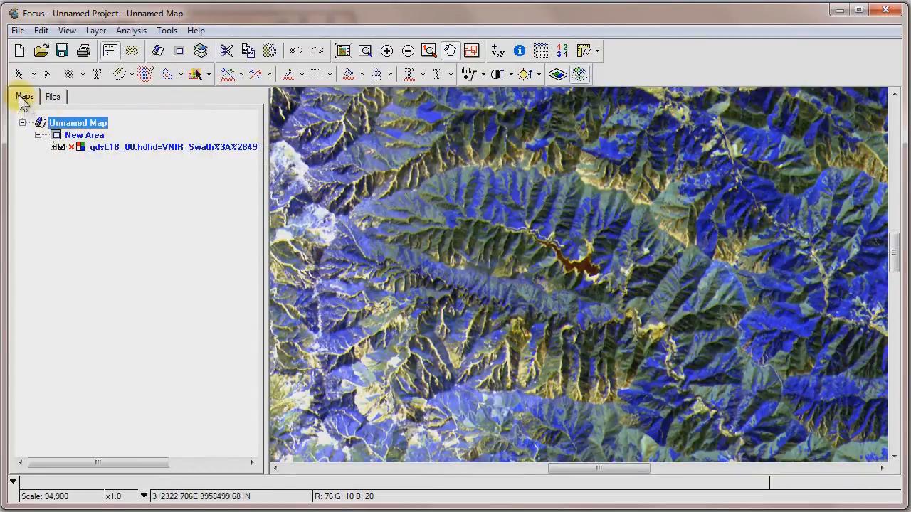
Set the RGB layer's source images to ImageData3N for red and ImageData1 for blue, and reapply the image enhancement.
double_click(135, 151)
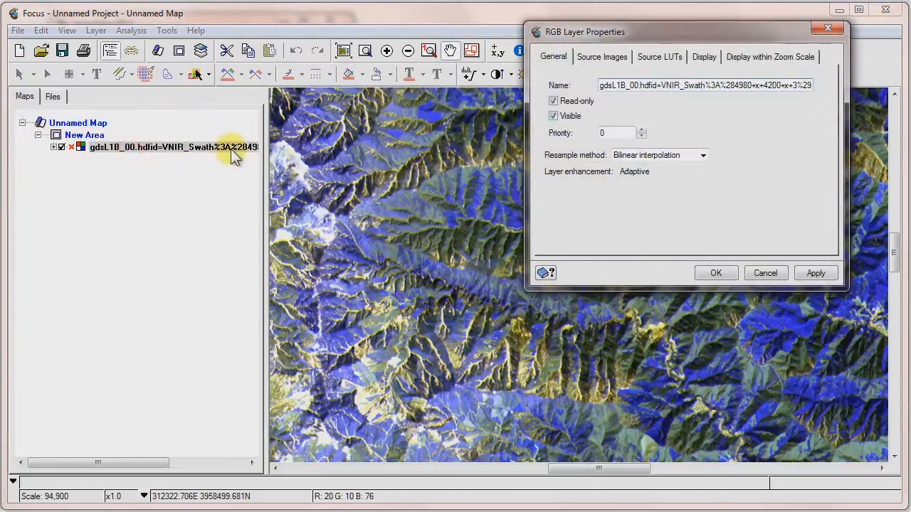
left_click_drag(622, 29, 438, 101)
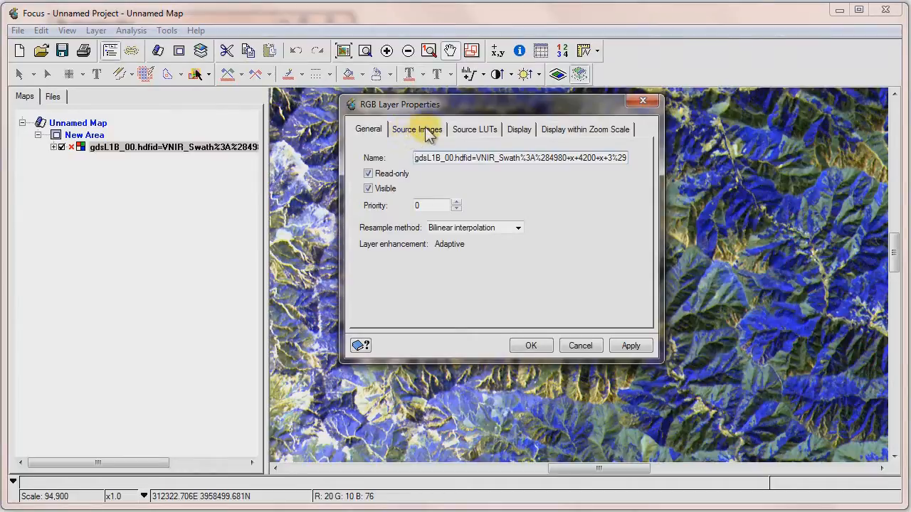
left_click(426, 131)
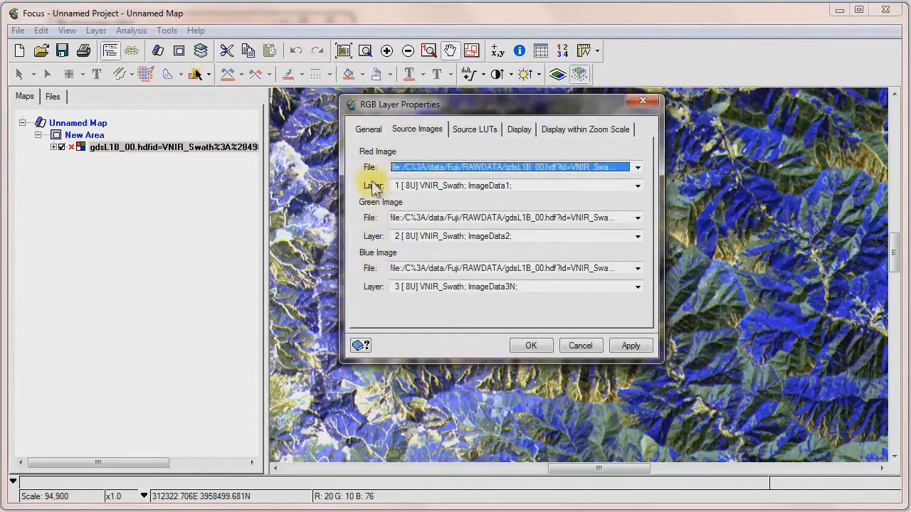
left_click(636, 185)
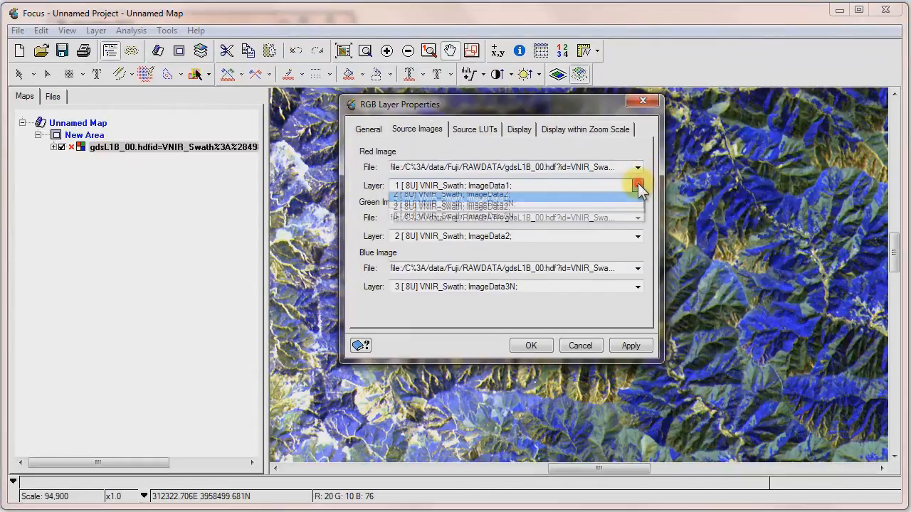
left_click(469, 215)
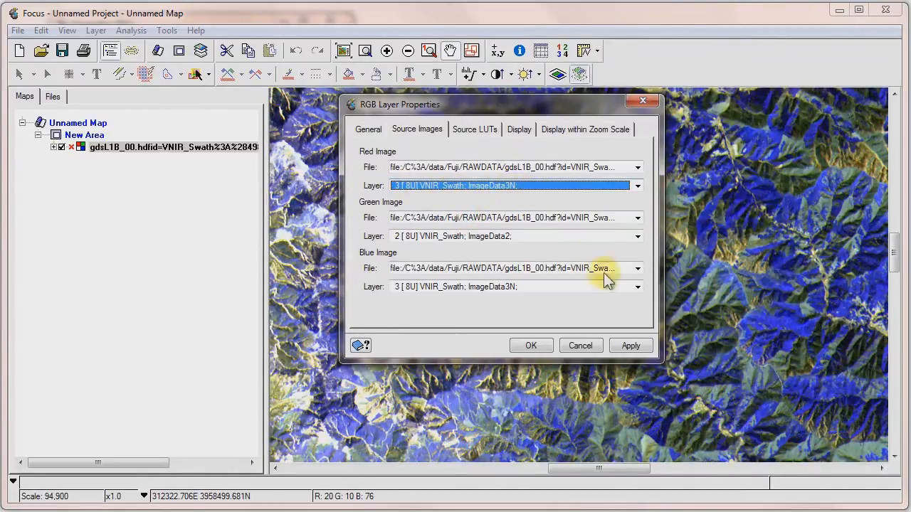
left_click(638, 288)
left_click(479, 301)
left_click(629, 346)
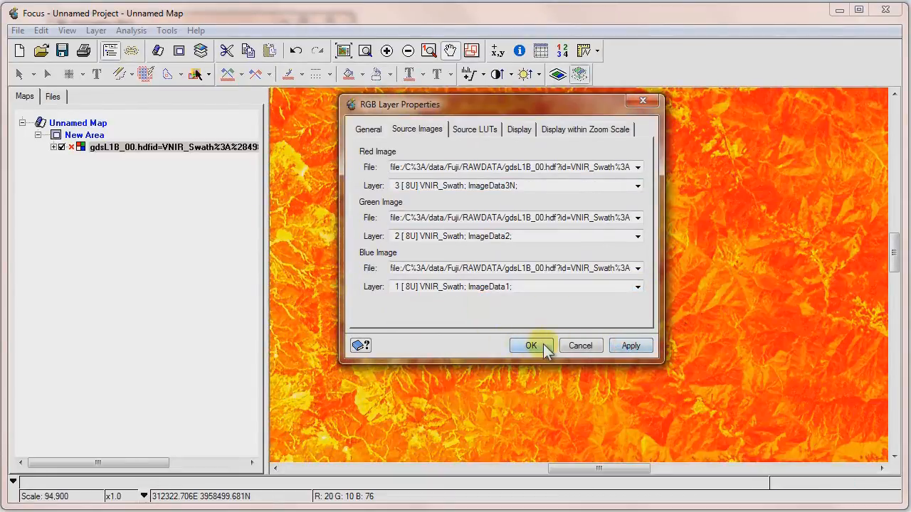
left_click(541, 344)
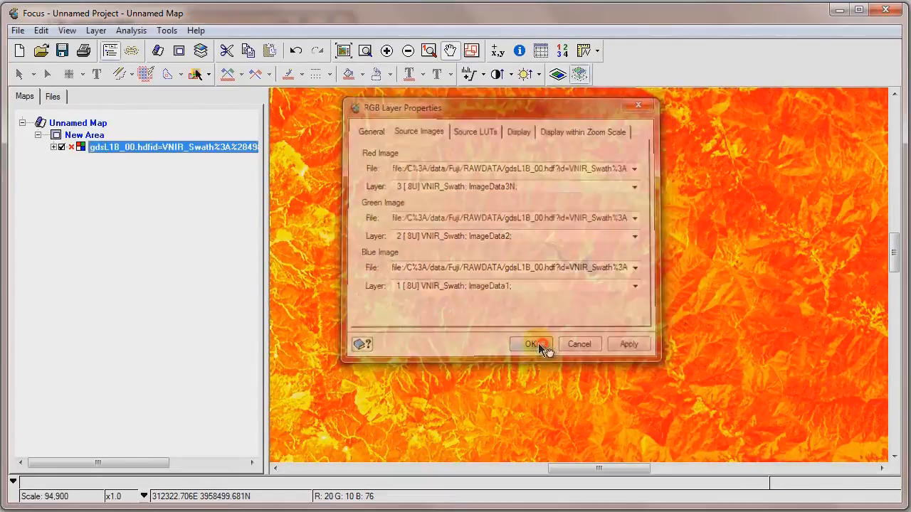
left_click(468, 74)
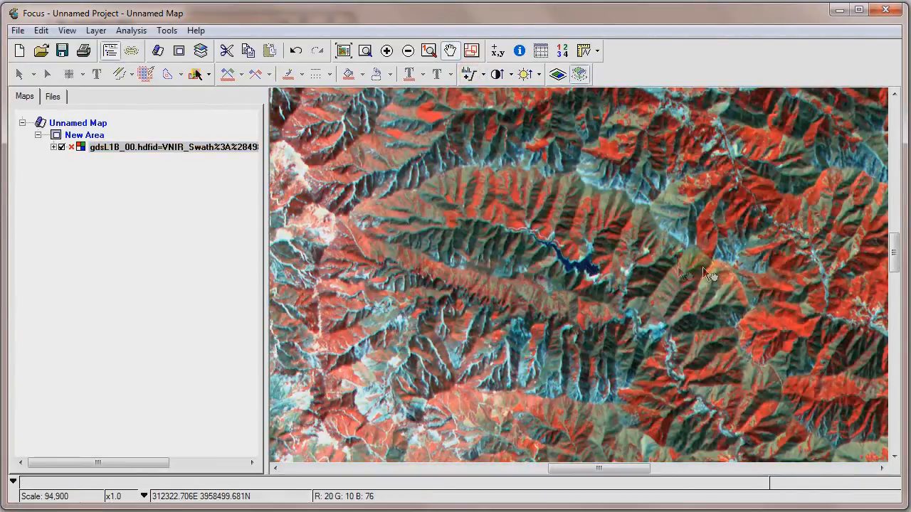
Pan over the remapped image to inspect how the ridges, vegetation and river valleys are rendered.
left_click_drag(773, 267, 480, 255)
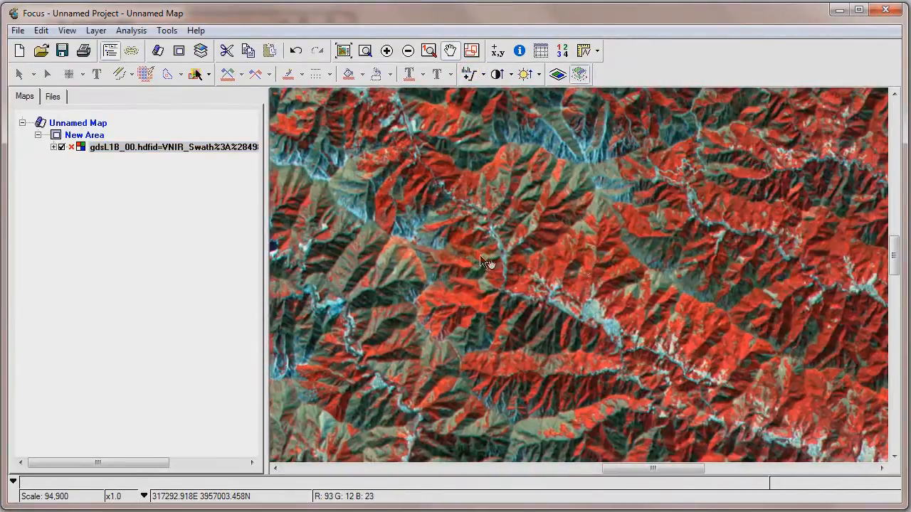
left_click_drag(743, 326, 568, 198)
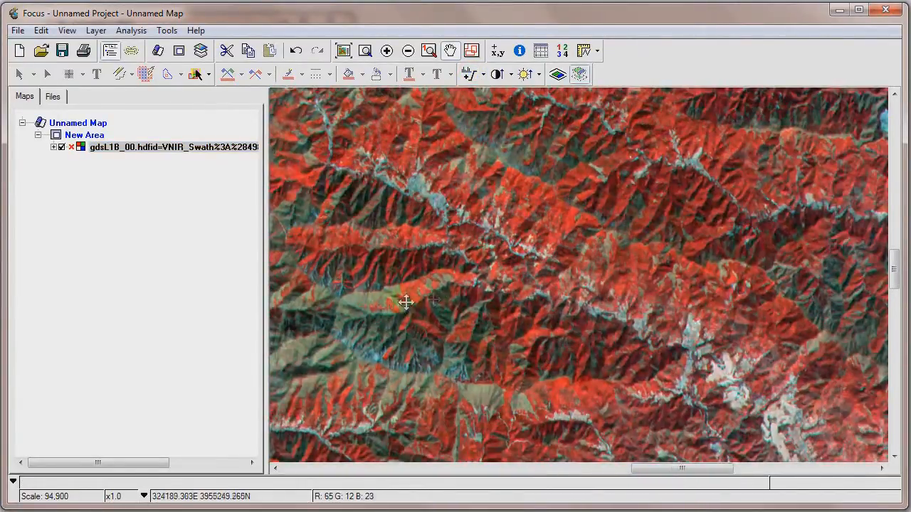
left_click_drag(404, 303, 661, 238)
left_click_drag(401, 316, 627, 216)
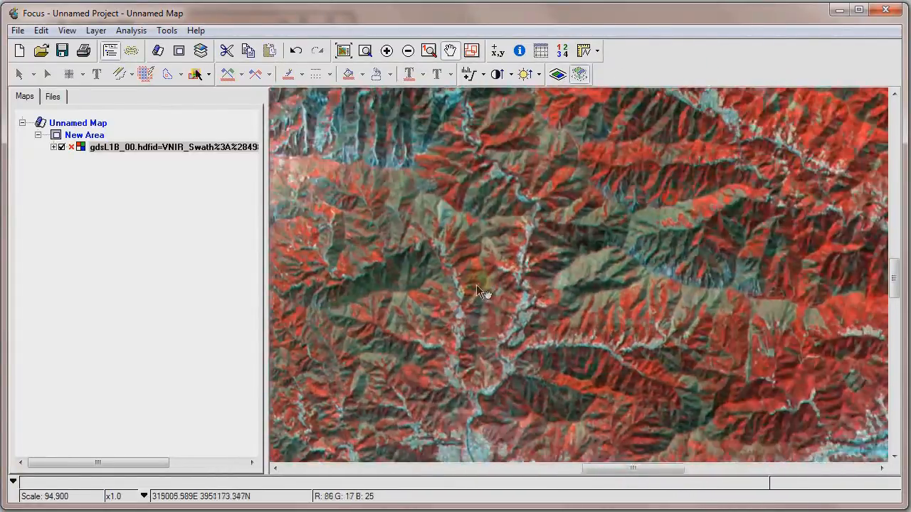
left_click_drag(476, 285, 580, 254)
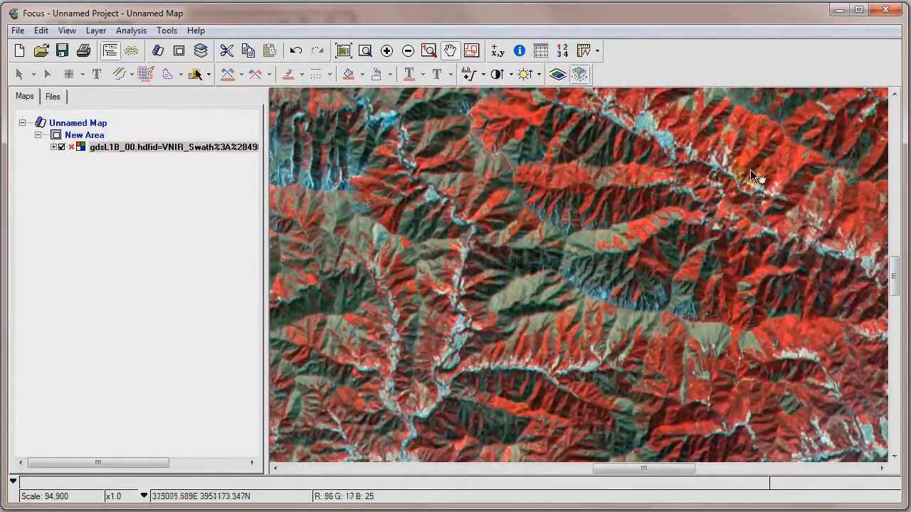
left_click_drag(751, 171, 582, 238)
left_click_drag(748, 199, 575, 253)
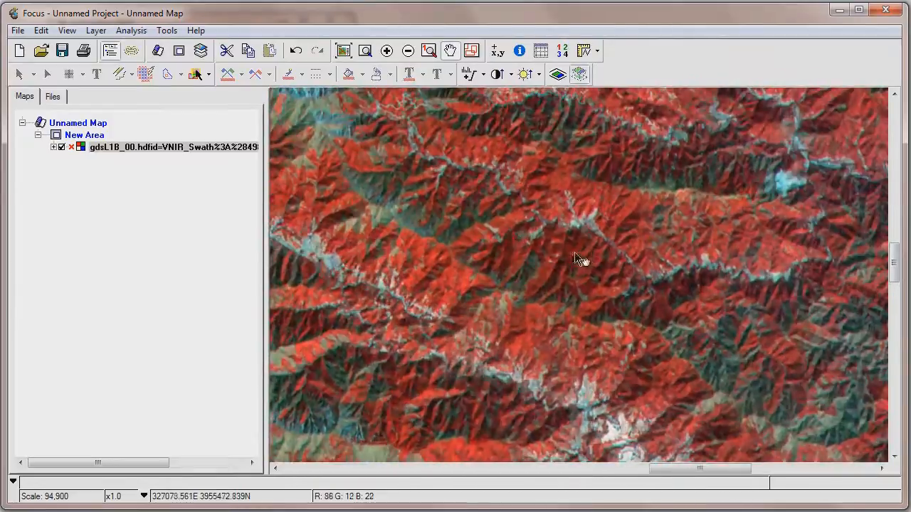
left_click_drag(407, 207, 603, 260)
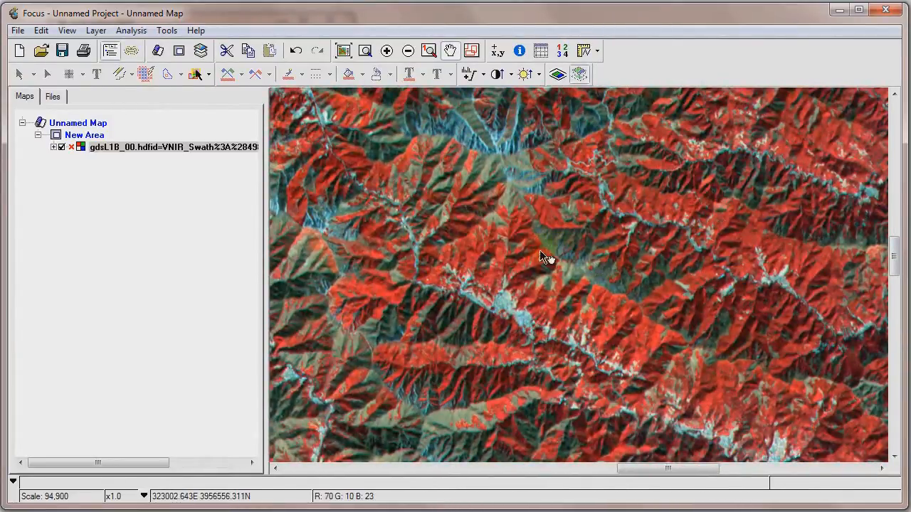
Add raster channel 3 (ImageData3N) from the source file to the map as a grayscale layer, and return to the map's layer list.
left_click(55, 96)
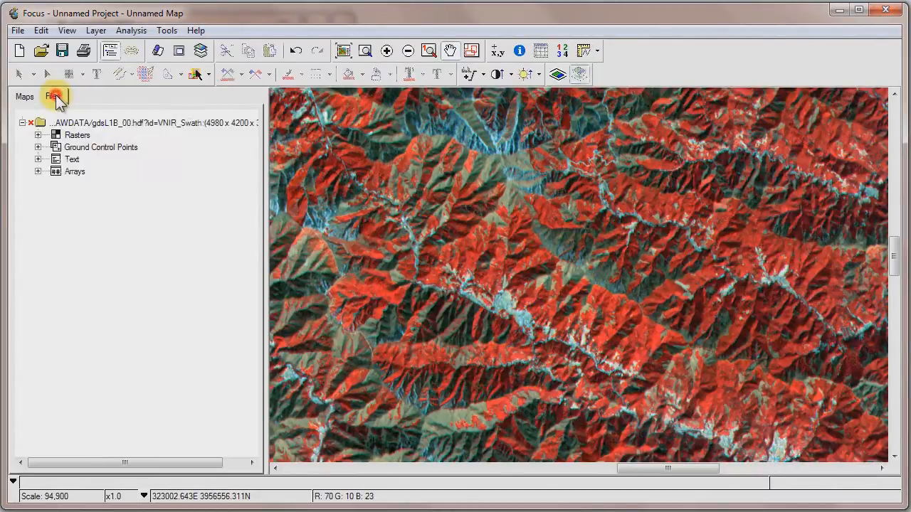
left_click(38, 135)
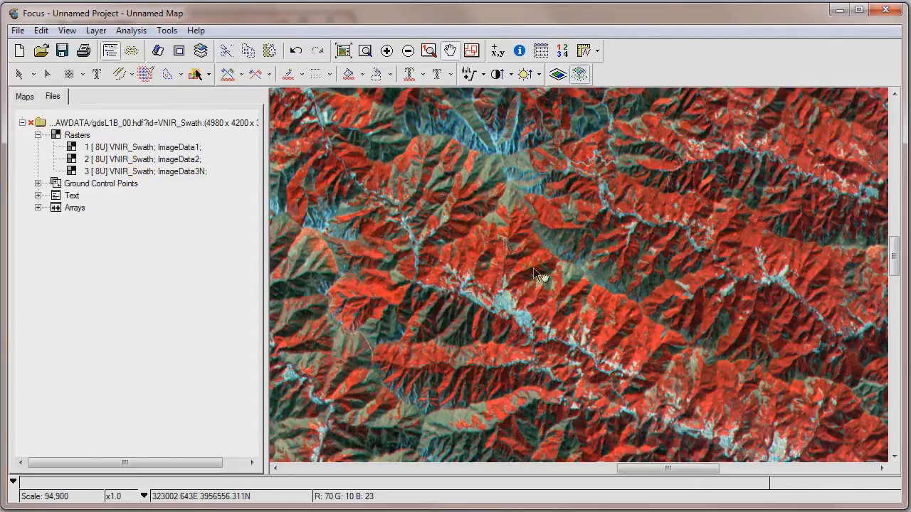
right_click(157, 174)
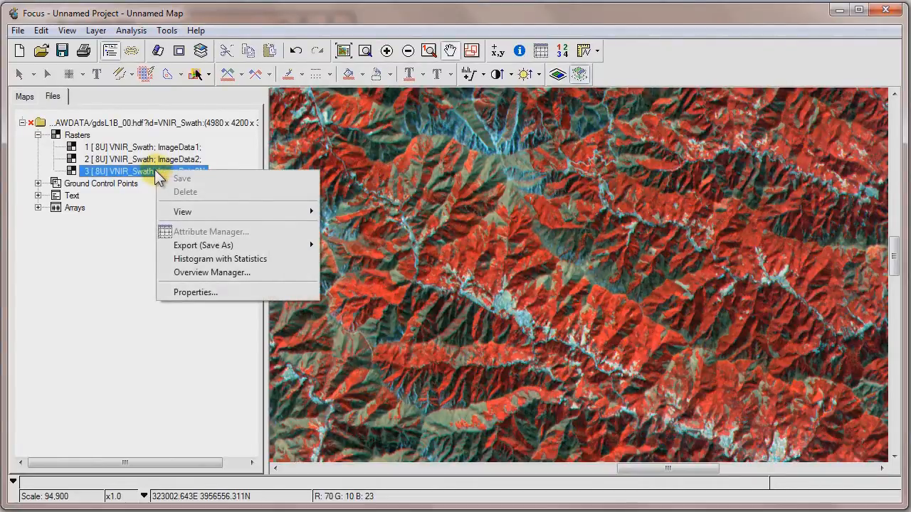
mouse_move(182, 211)
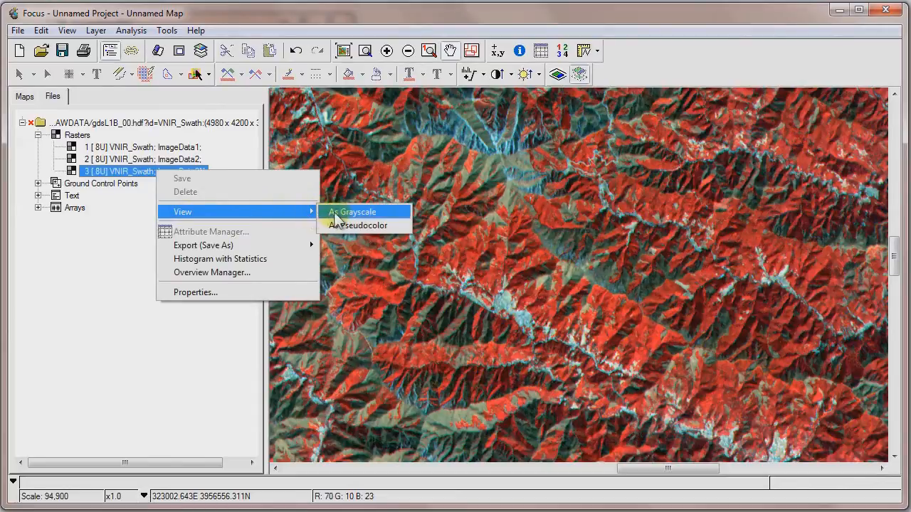
left_click(343, 213)
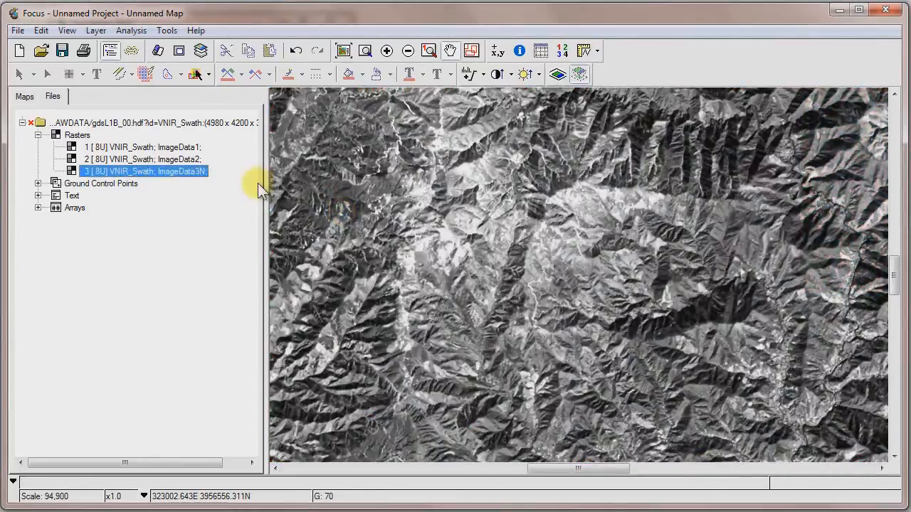
left_click(22, 96)
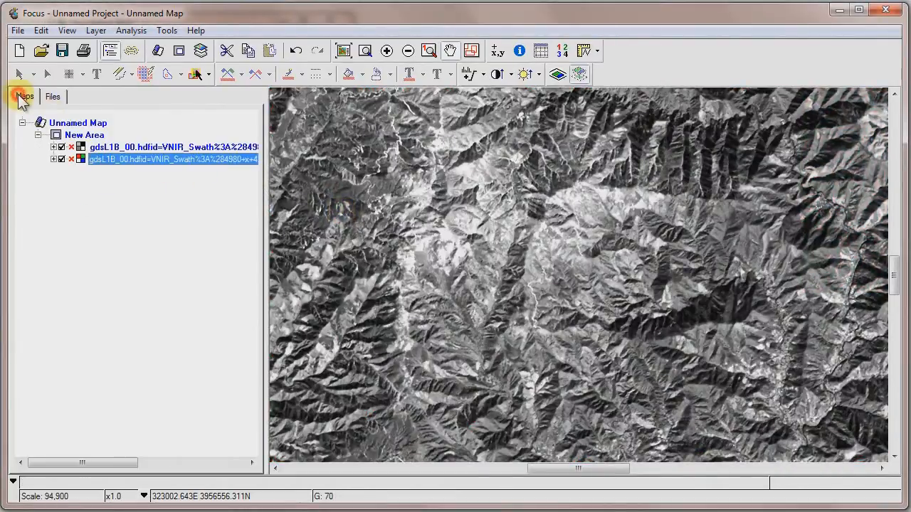
Switch the grayscale layer's visibility off and on twice to compare it with the false-colour RGB layer underneath.
left_click(61, 147)
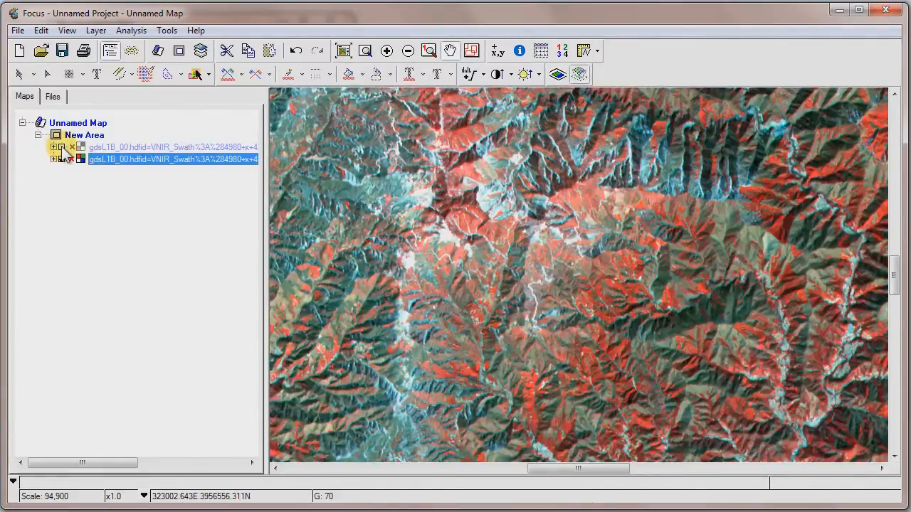
left_click(62, 147)
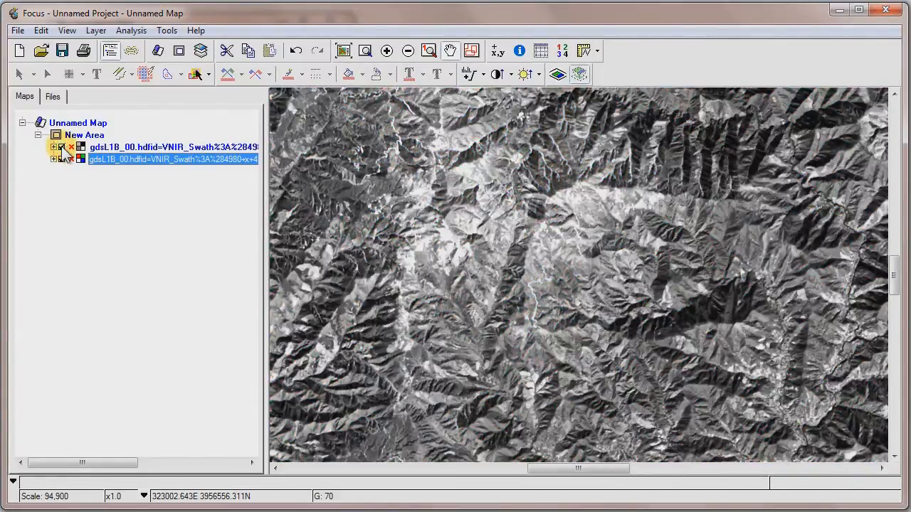
left_click(62, 148)
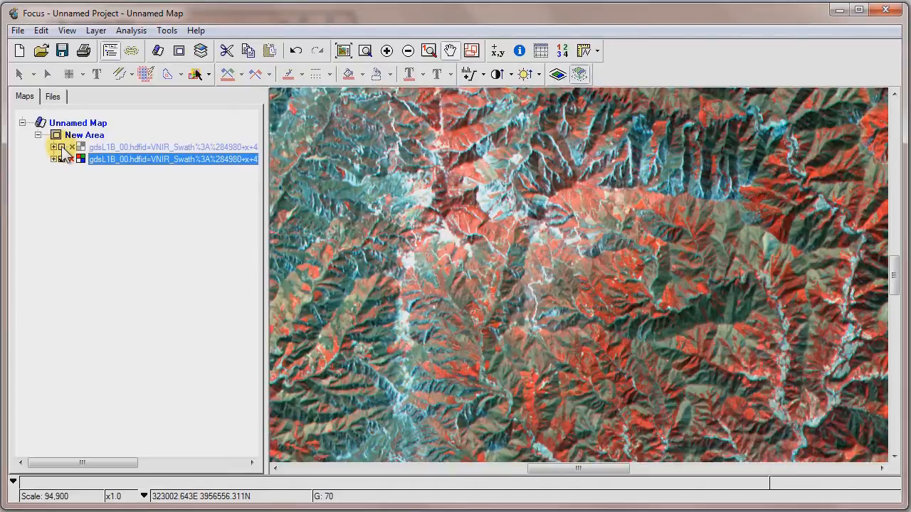
left_click(61, 147)
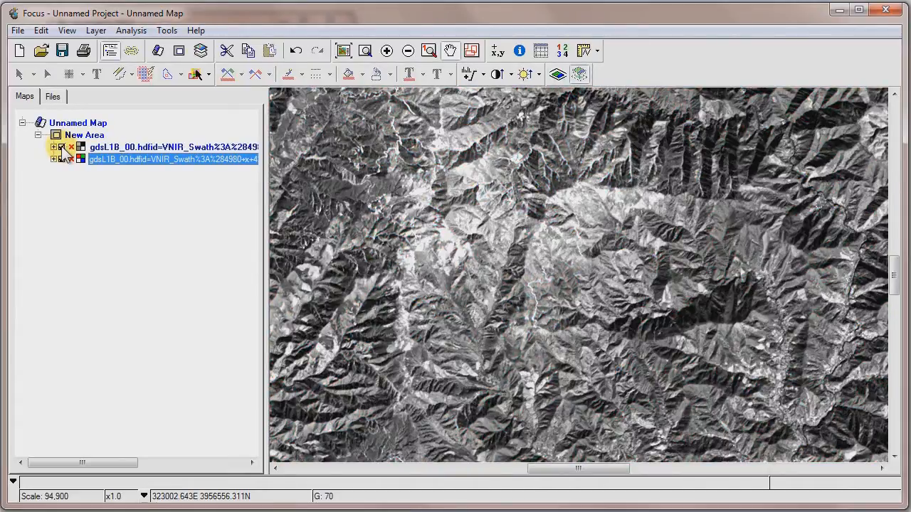
Set up a vertical swipe comparison of the grayscale and RGB layers with the Visualization Tools, keeping the dialog clear of the image.
left_click(67, 31)
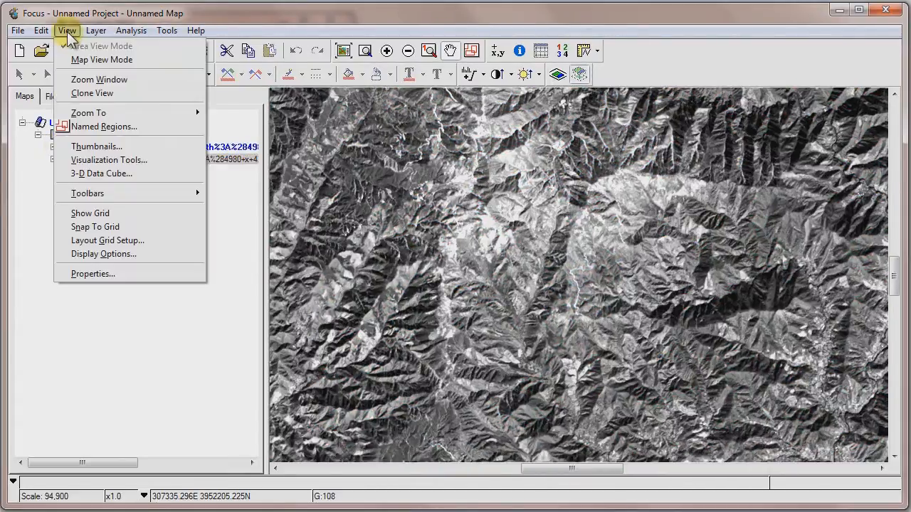
left_click(95, 163)
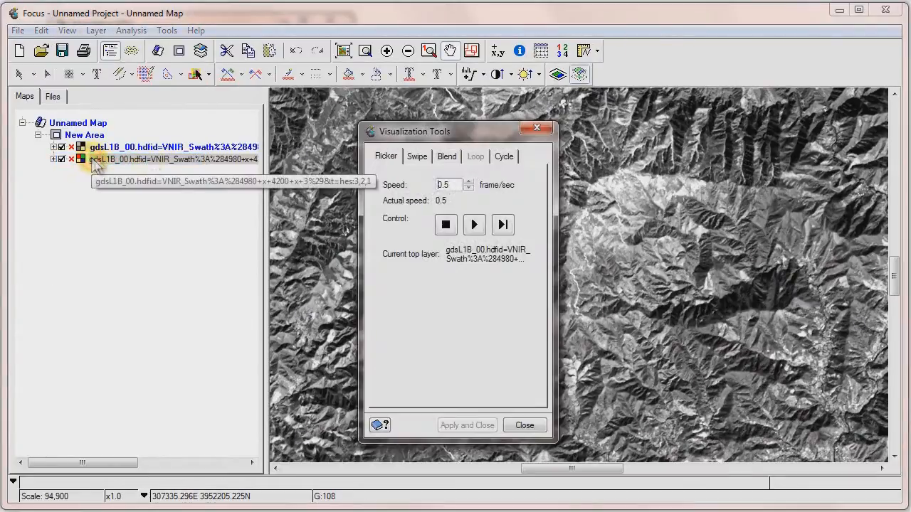
left_click_drag(434, 135, 116, 137)
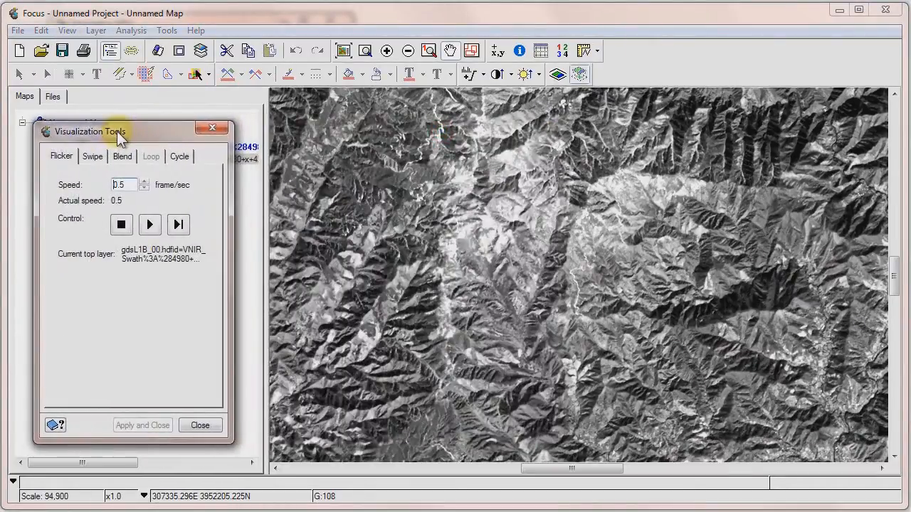
left_click(94, 157)
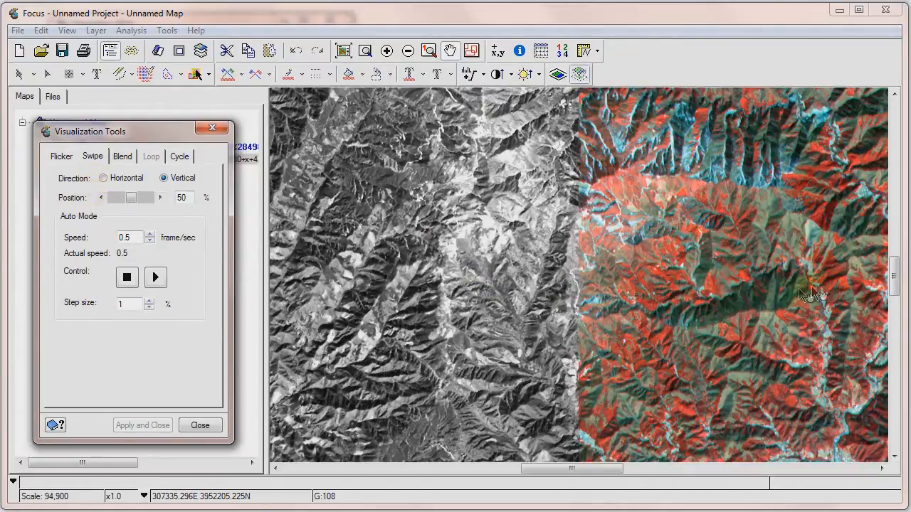
left_click_drag(758, 299, 688, 240)
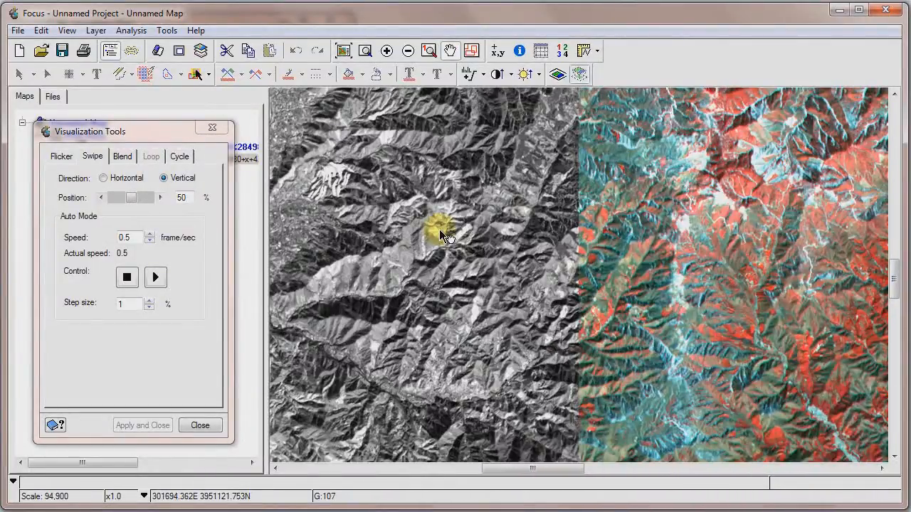